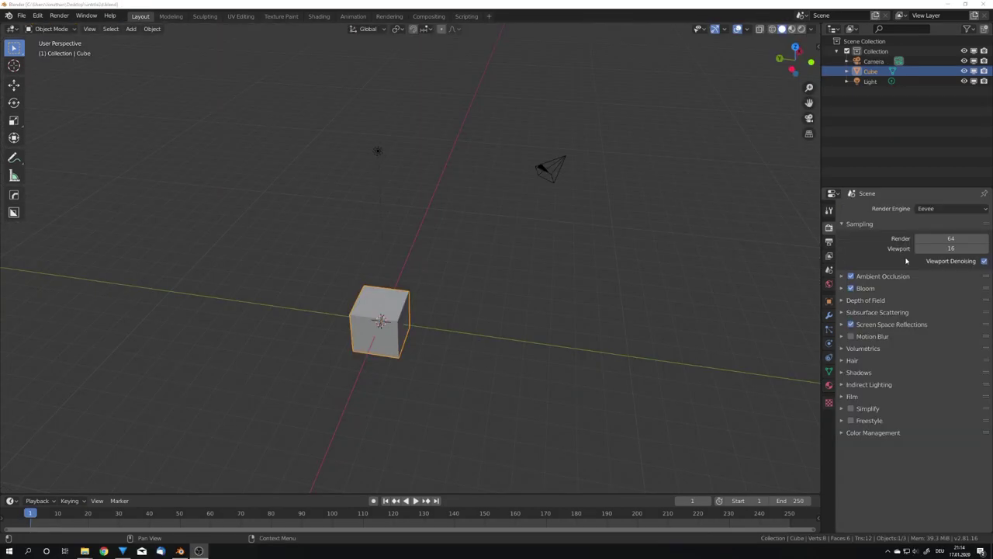
Step: Delete the default cube, camera and light from the scene
middle_drag(737, 262, 501, 288)
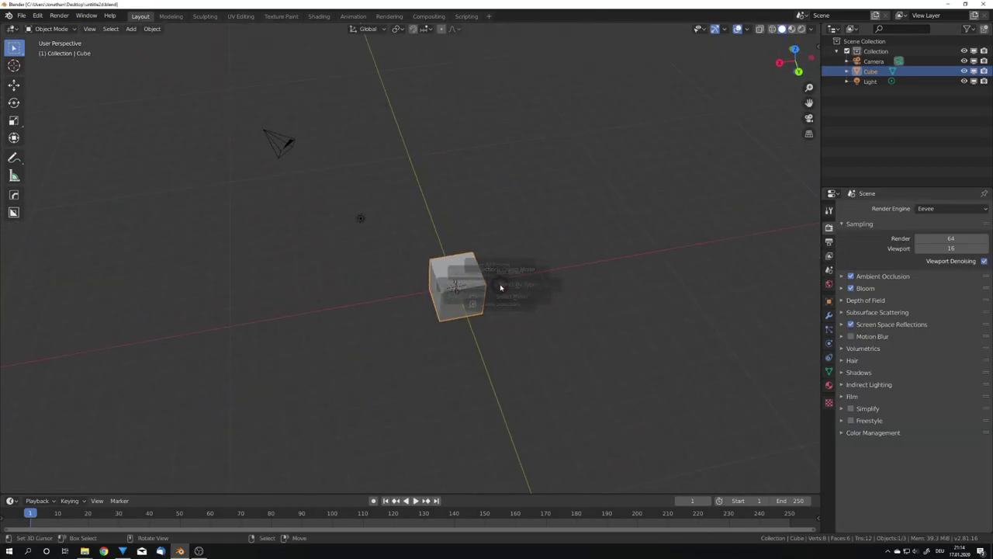
click(500, 227)
key(Delete)
Step: Add a single plane mesh at the scene origin
middle_drag(551, 308, 453, 319)
key(shift+a)
mouse_move(453, 319)
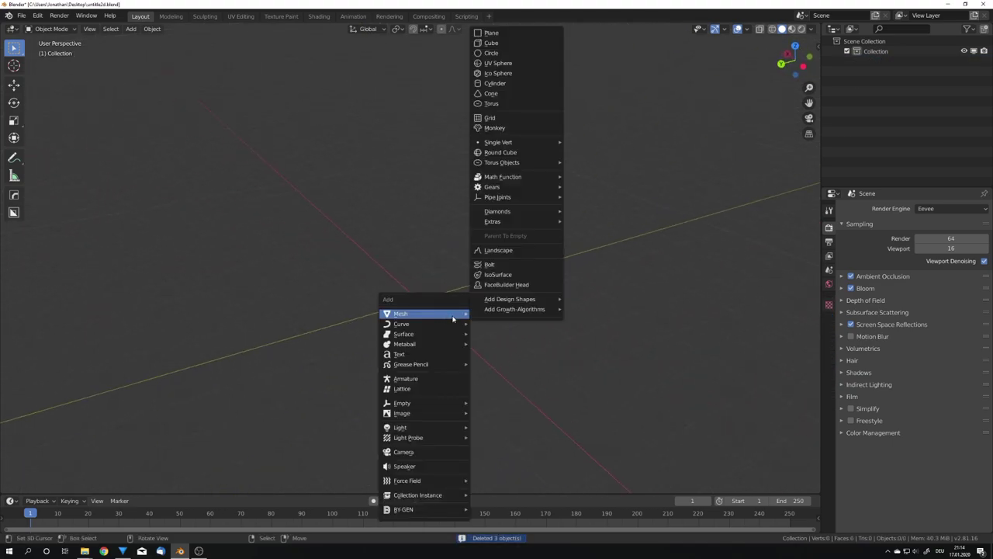
click(497, 33)
middle_drag(524, 230, 435, 303)
click(829, 330)
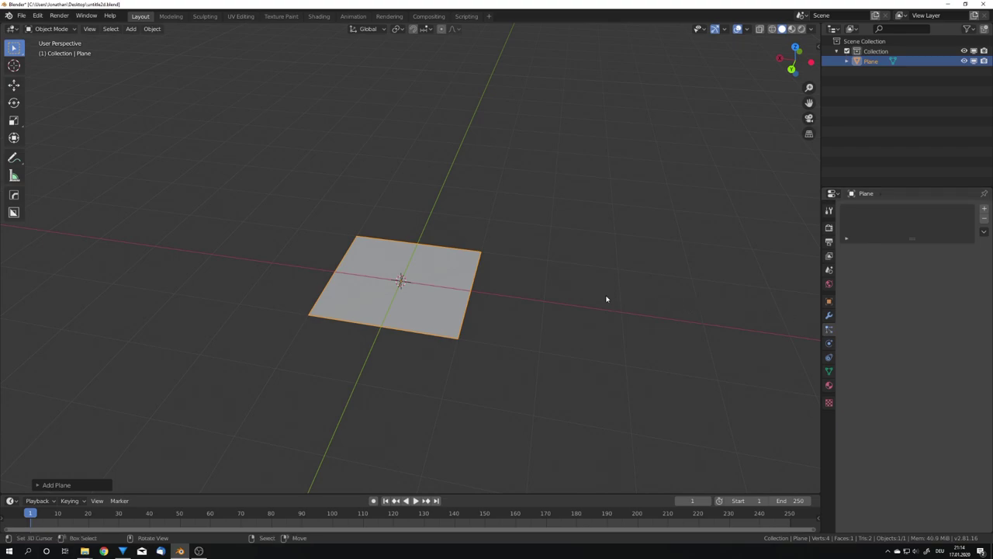
Step: Add a particle system to the plane emitting 10000 particles, with emission ending at frame 1
middle_drag(607, 299, 574, 318)
click(984, 208)
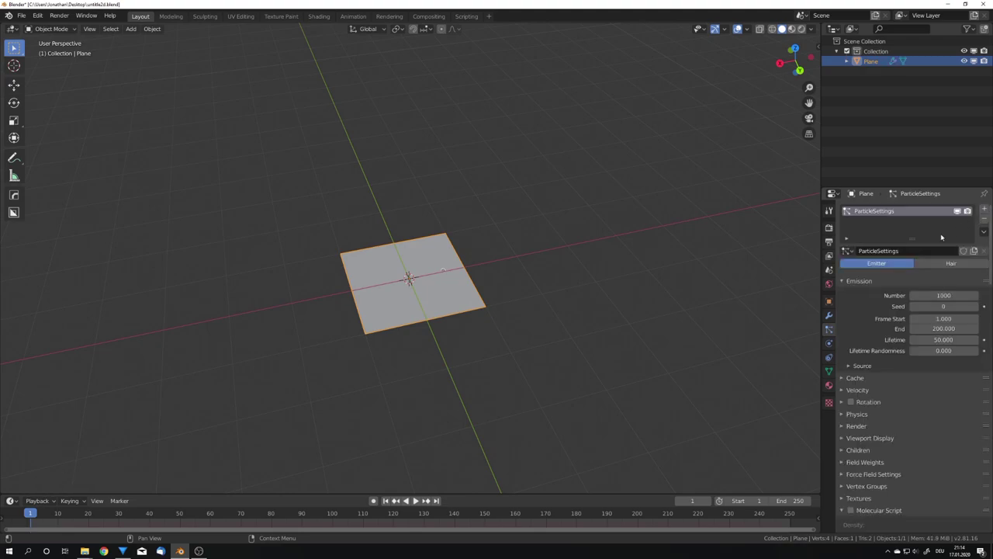
click(942, 329)
text(1)
key(Return)
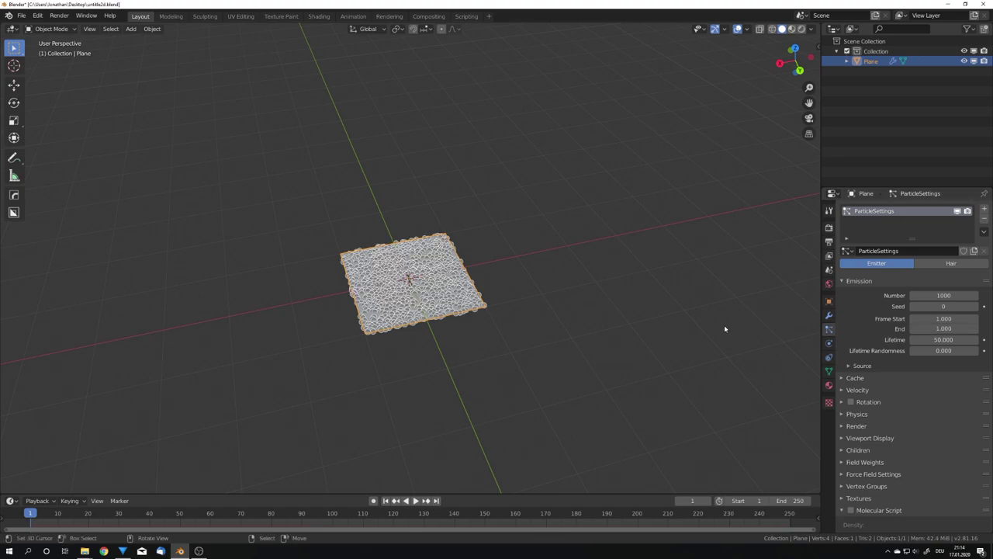
click(937, 295)
text(0)
key(Return)
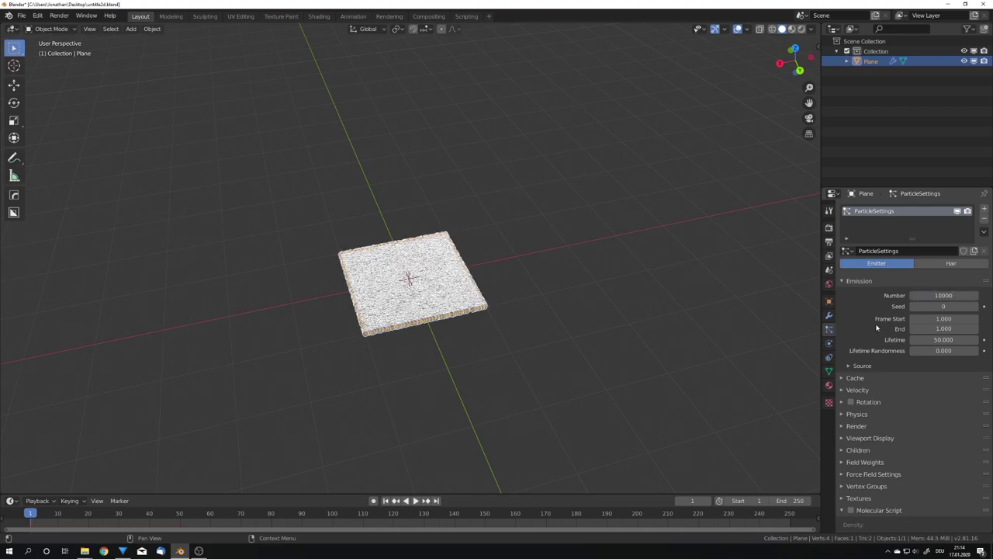
Step: Set the field weight gravity to 0 and the normal velocity to 0
scroll(872, 349, down, 4)
click(865, 353)
drag(948, 381, 892, 380)
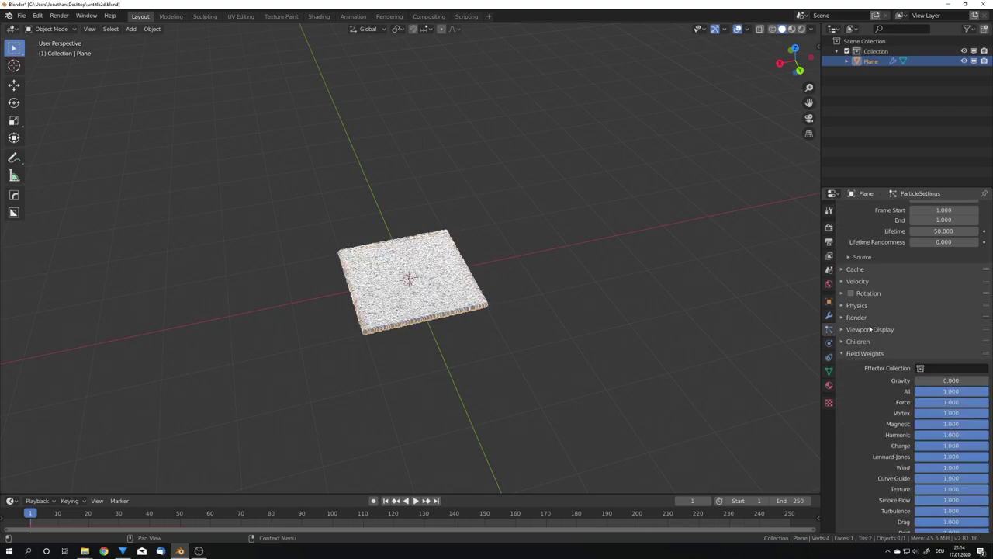
click(861, 282)
click(945, 297)
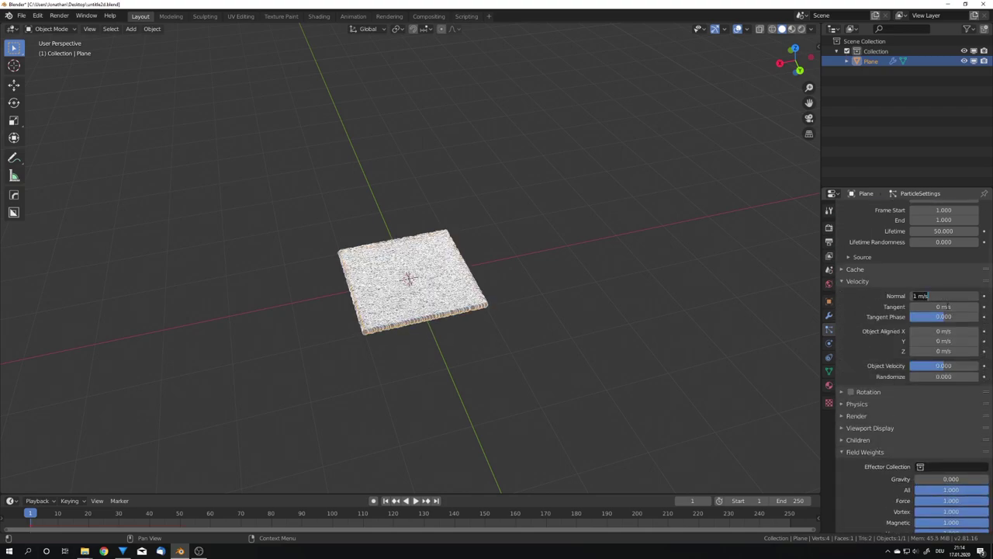
text(0)
key(Return)
Step: Preview the particle animation, then enter a particle lifetime of 250 frames
middle_drag(578, 283, 498, 327)
key(shift+space)
key(shift+space)
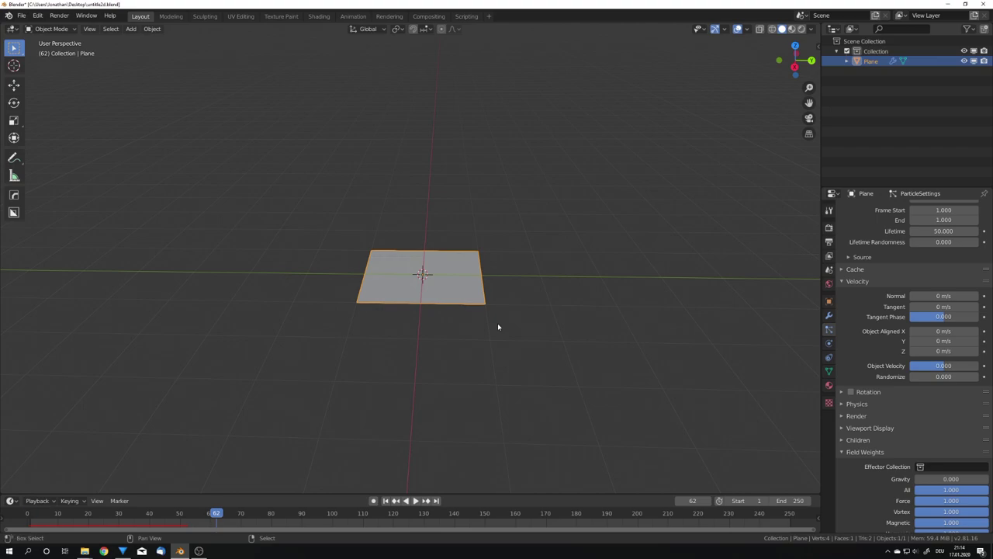
key(shift+Left)
scroll(916, 349, up, 4)
click(944, 339)
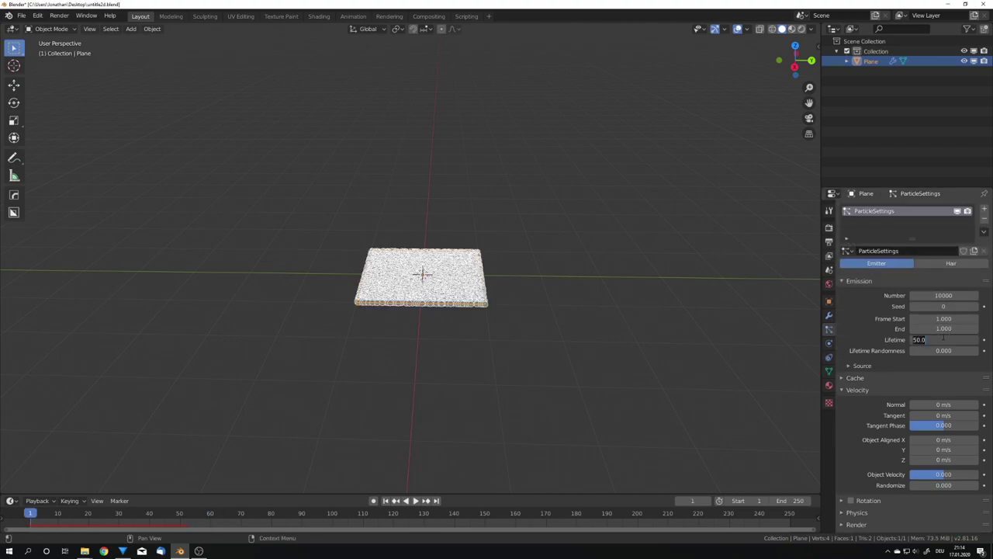
text(250)
Step: Confirm the 250-frame lifetime and add a Turbulence force field to the scene
key(Return)
middle_drag(482, 326, 541, 345)
key(shift+a)
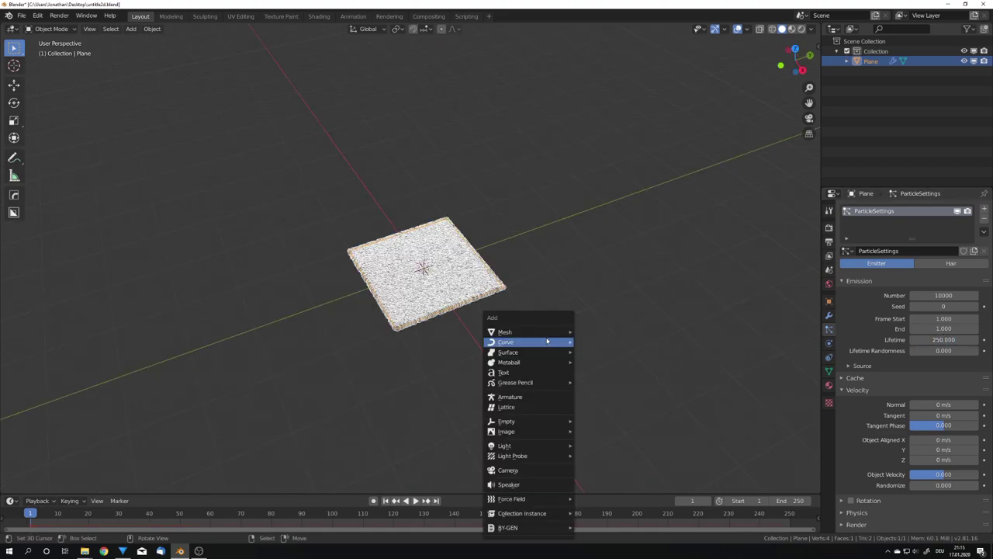
mouse_move(542, 342)
mouse_move(536, 499)
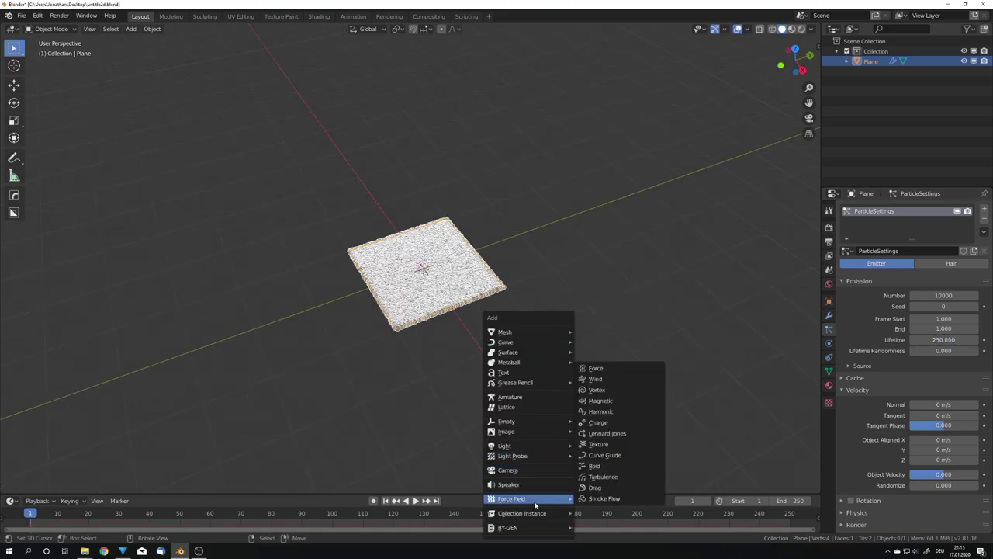
click(611, 477)
Step: Set the turbulence field's strength to 10 and play the simulation
middle_drag(477, 333, 517, 311)
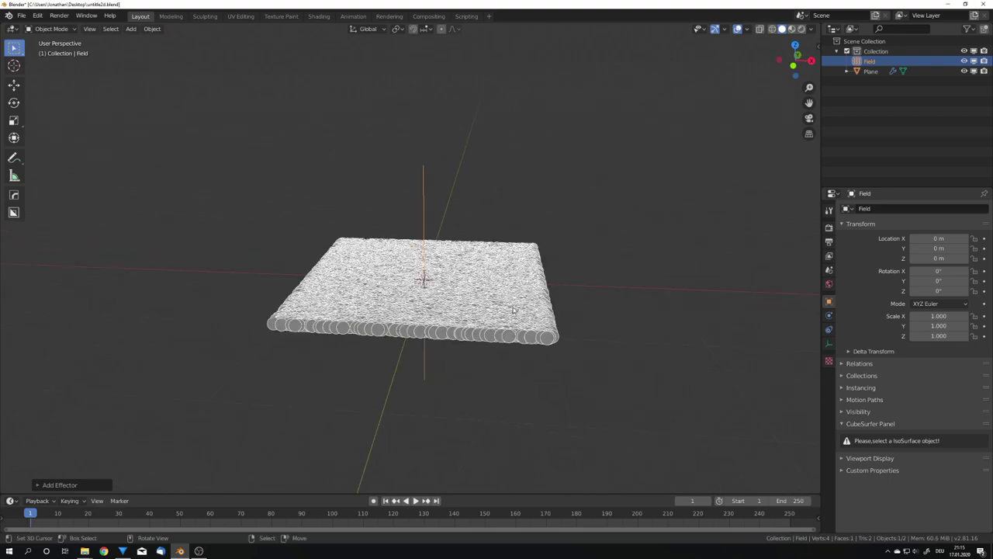
click(830, 343)
click(829, 315)
click(939, 296)
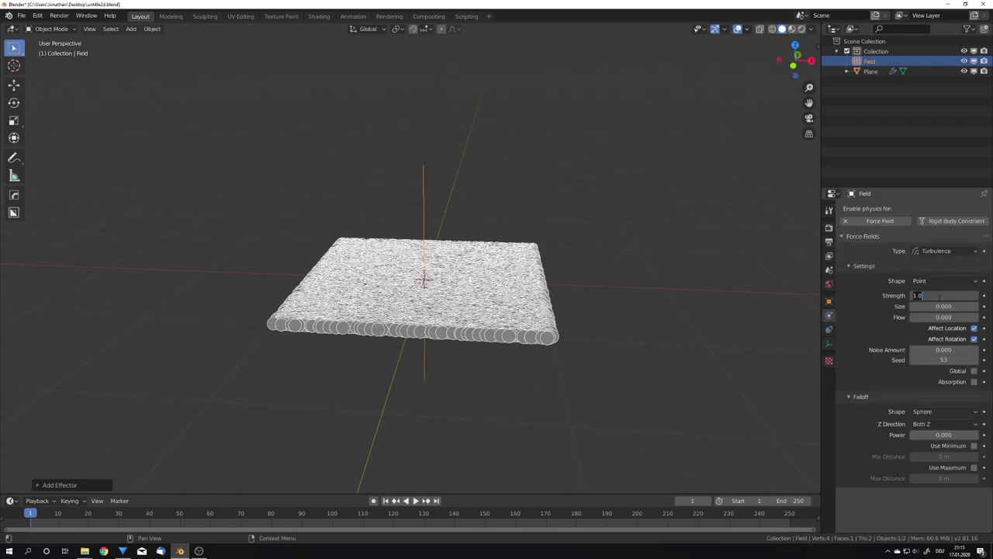
text(10)
key(Return)
key(space)
middle_drag(590, 326, 368, 312)
Step: Replay the simulation from the start, stop at frame 19, and show the DESIGNS sidebar
key(shift+Left)
key(space)
key(space)
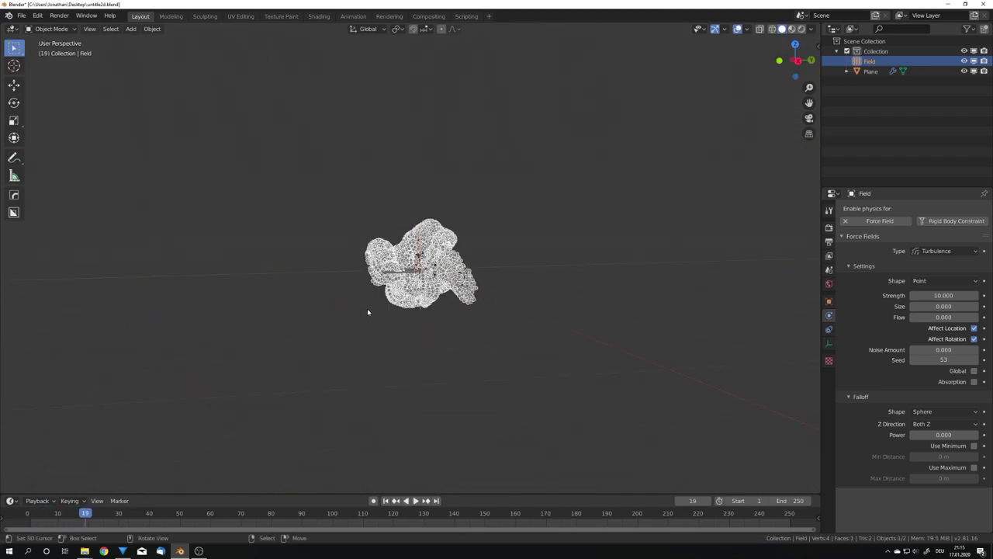
key(m)
key(n)
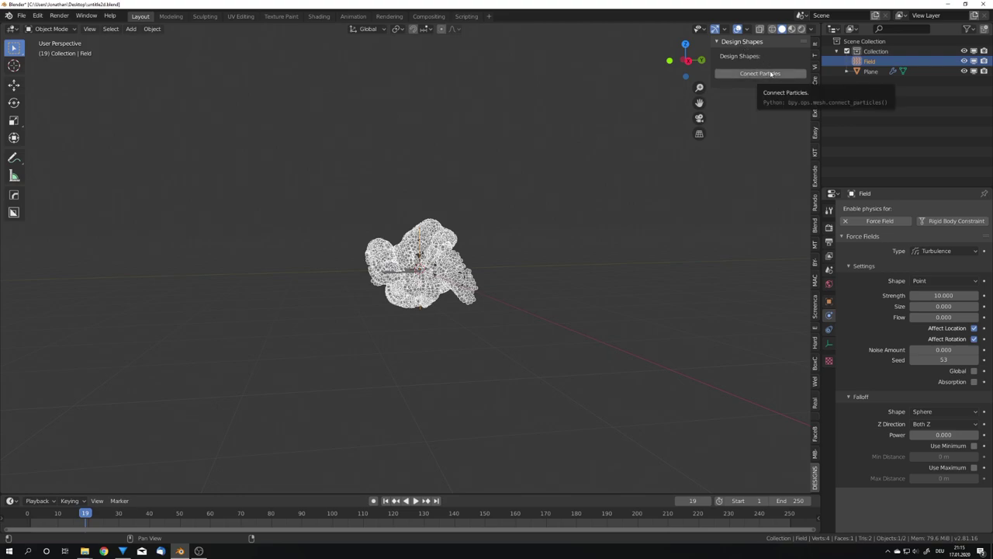
Step: Select the Plane and open Connect Particles, keeping 100 connections and connect distance 0
click(875, 72)
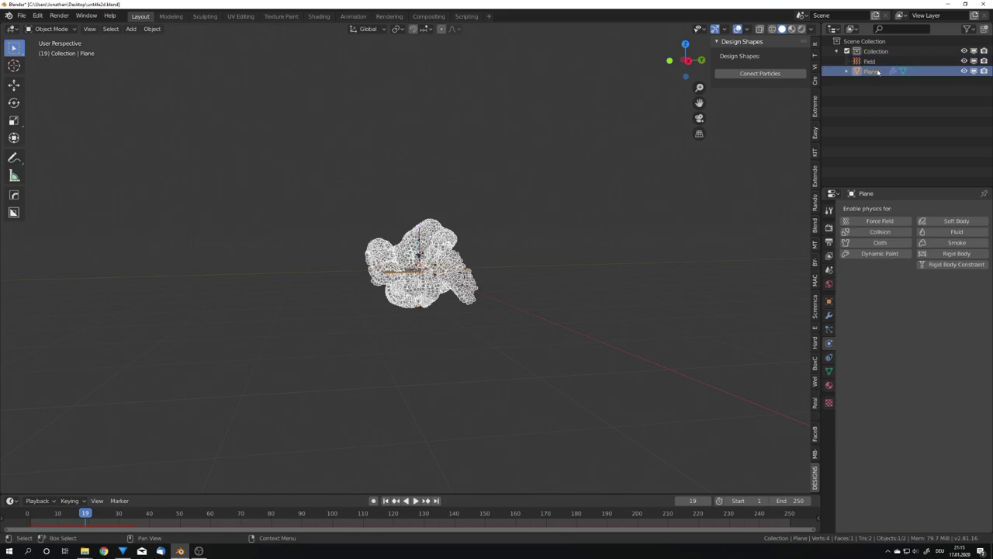
middle_drag(535, 232, 583, 222)
scroll(583, 222, up, 4)
click(750, 73)
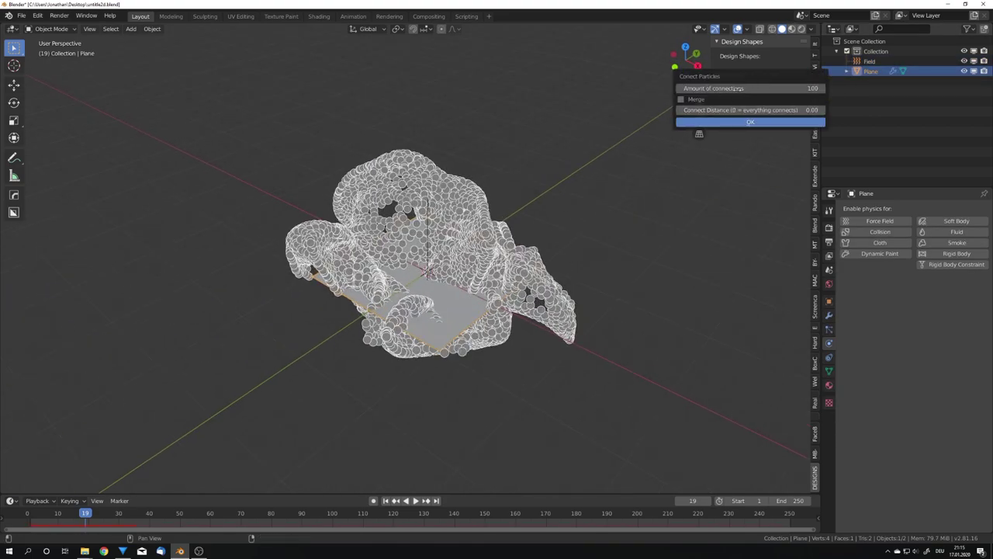
drag(743, 77, 611, 169)
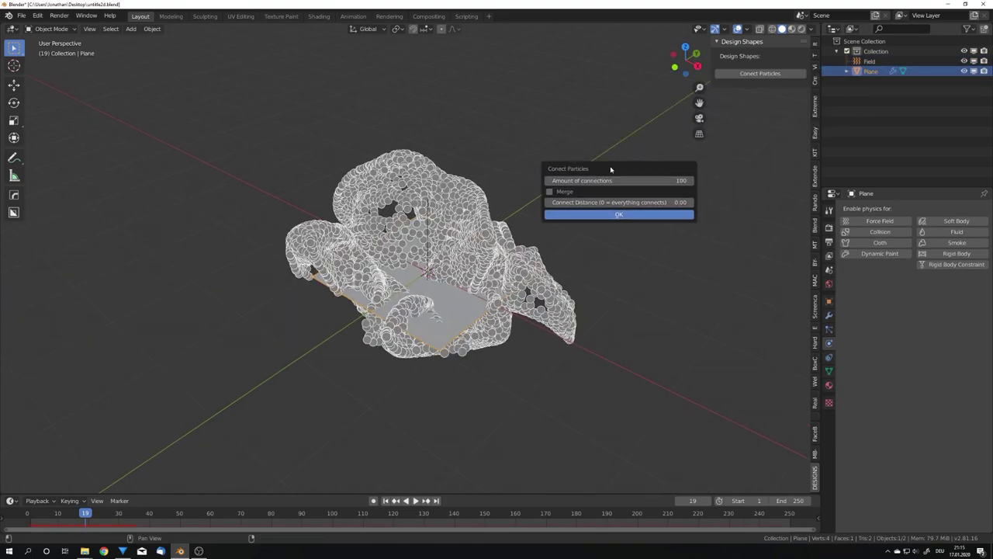
drag(610, 168, 607, 178)
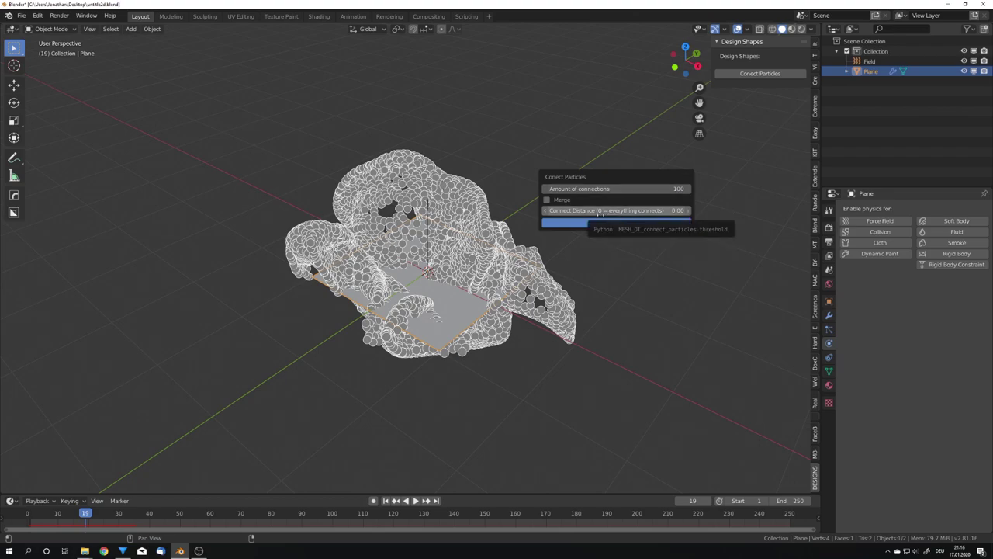
click(601, 210)
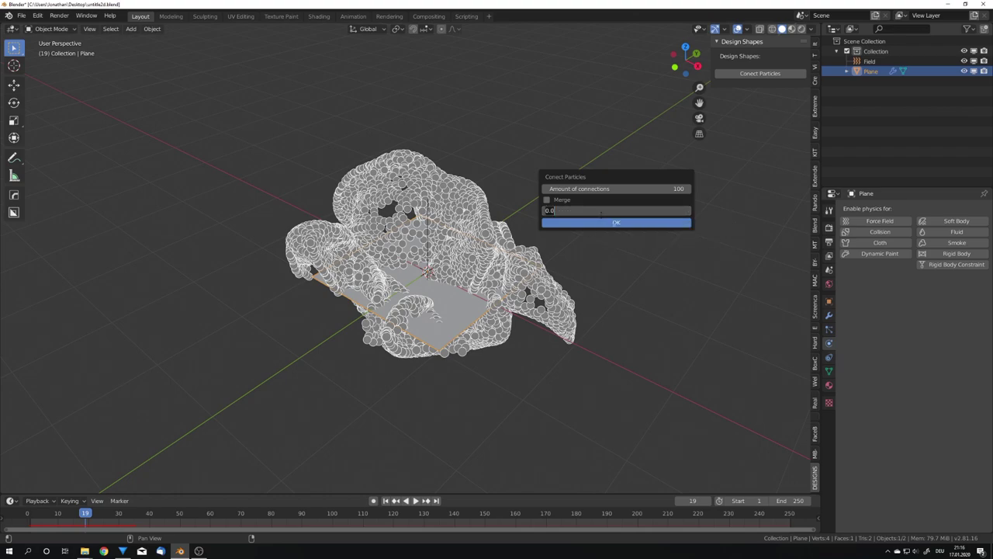
text(.1)
key(BackSpace)
key(BackSpace)
key(Return)
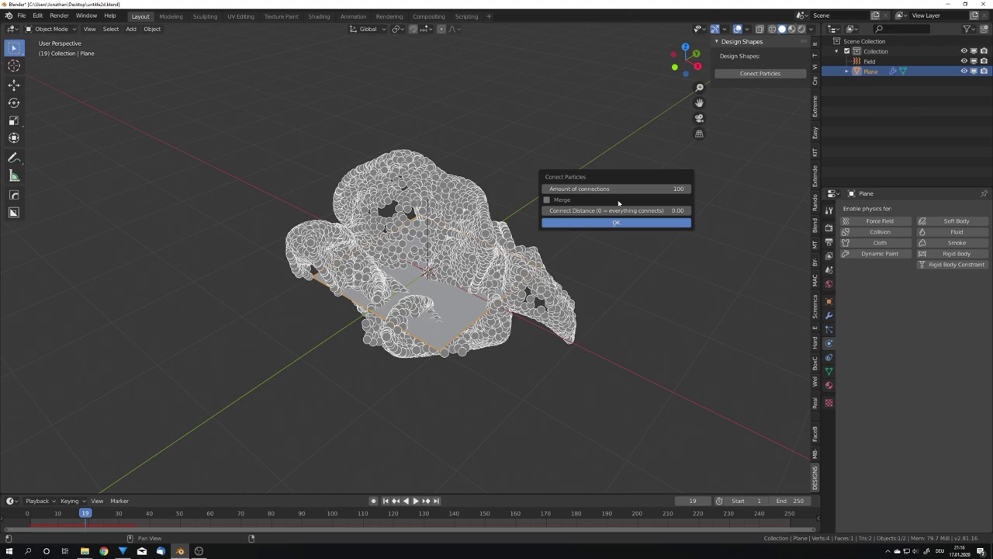
Step: Run Connect Particles to generate the ConnectLine objects
click(625, 223)
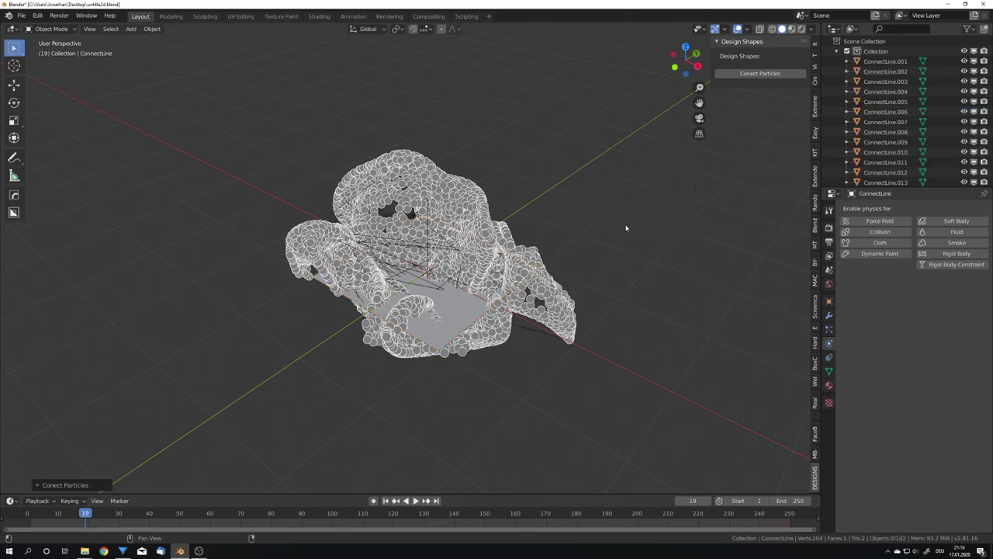
click(838, 52)
click(839, 52)
Step: Delete the particle-emitting plane from the scene
click(475, 319)
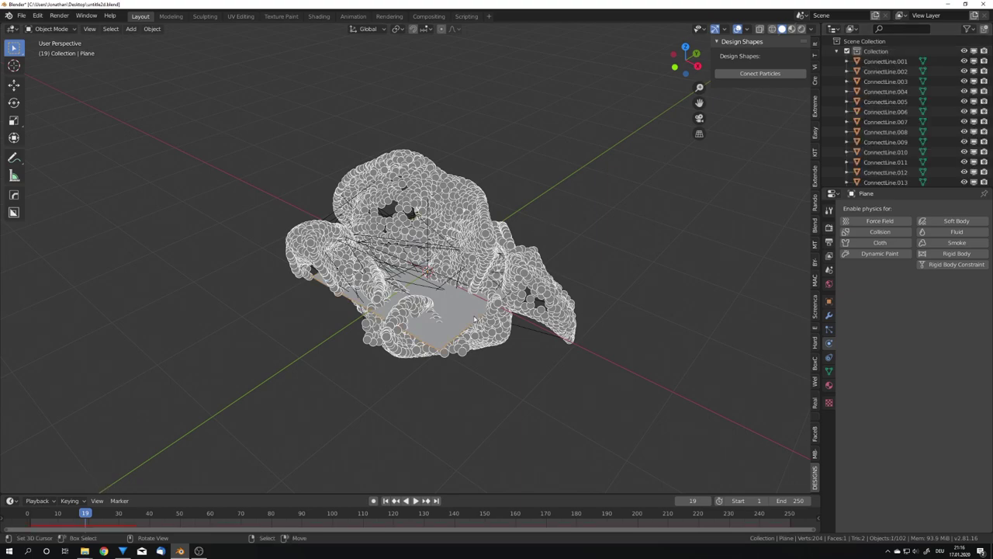
key(Delete)
middle_drag(466, 313, 504, 209)
Step: Delete all generated lines, then replay the particles and stop at frame 25
key(a)
key(x)
click(504, 209)
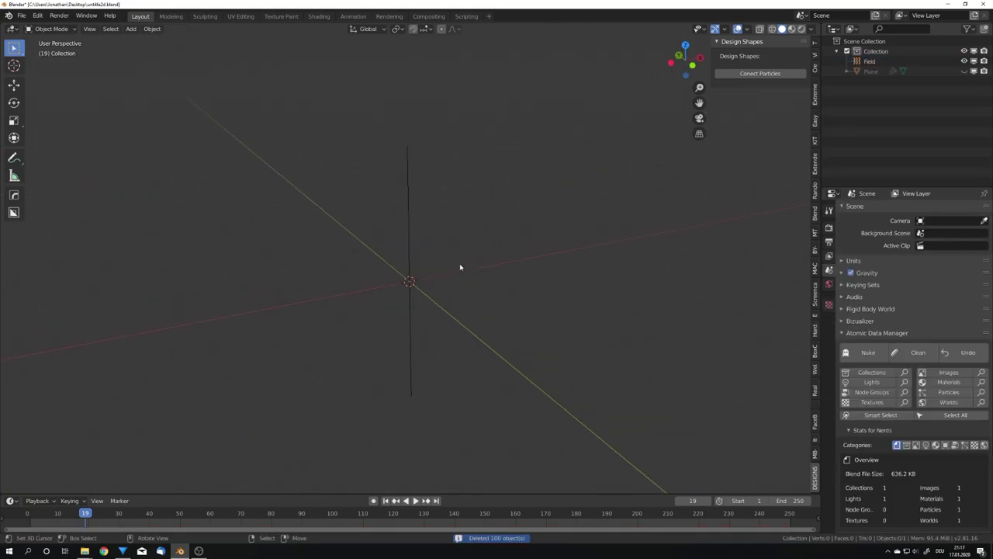
key(shift+Left)
key(space)
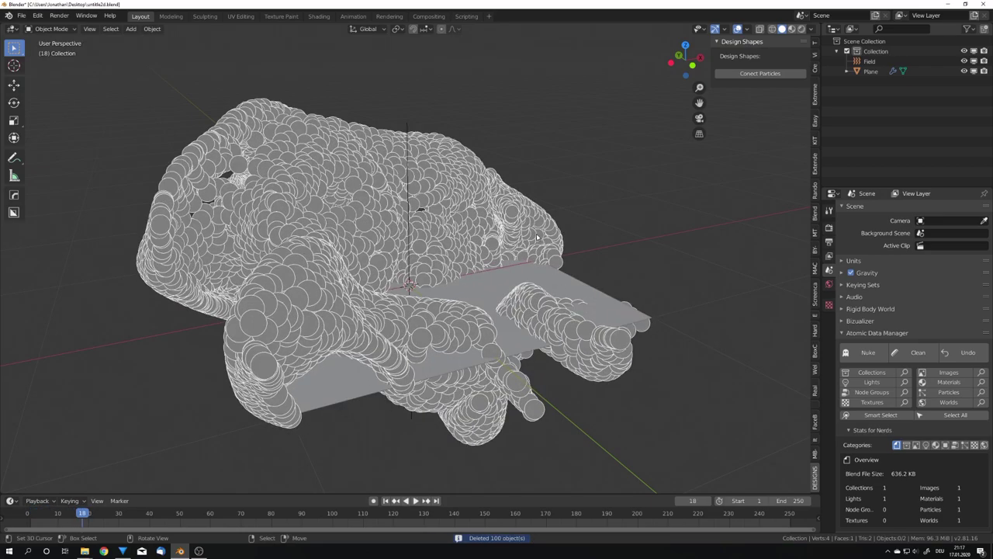
key(space)
Step: Rerun Connect Particles on the plane with a connect distance of 0.10
click(437, 313)
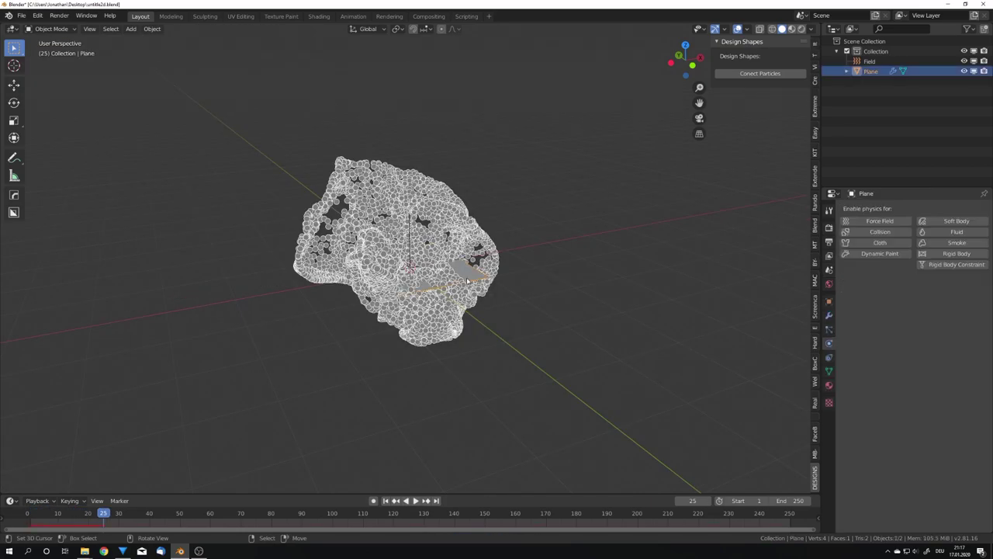
click(760, 73)
click(618, 204)
text(0.1)
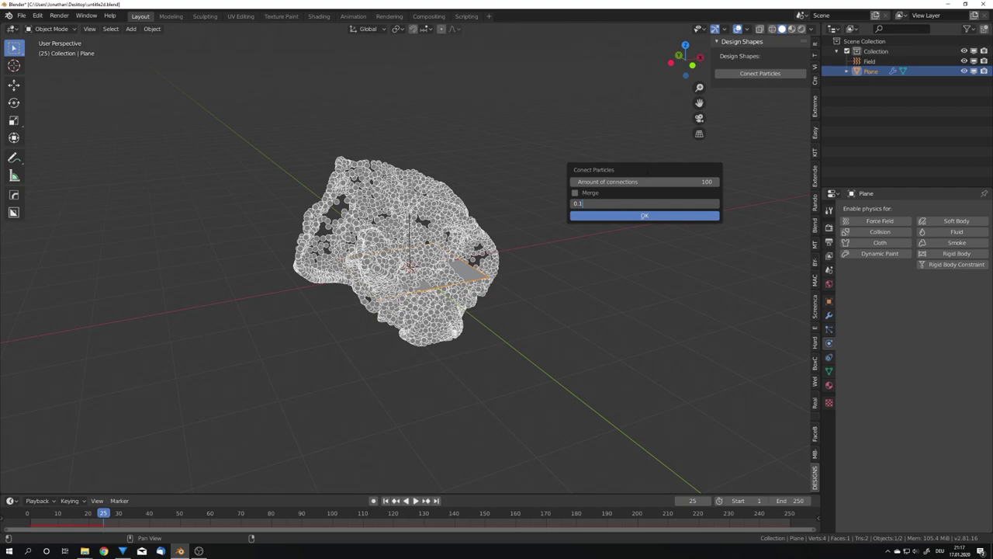
key(Return)
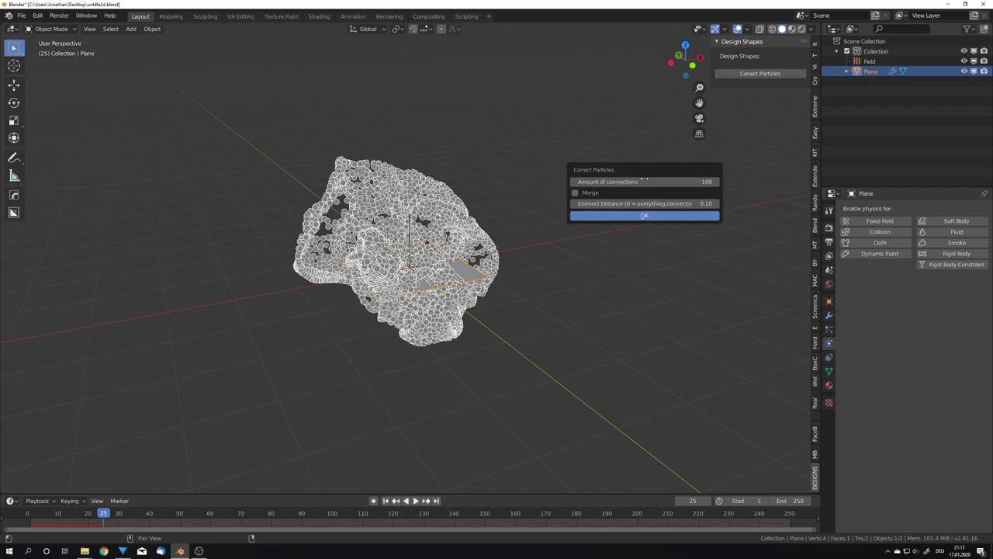
click(650, 215)
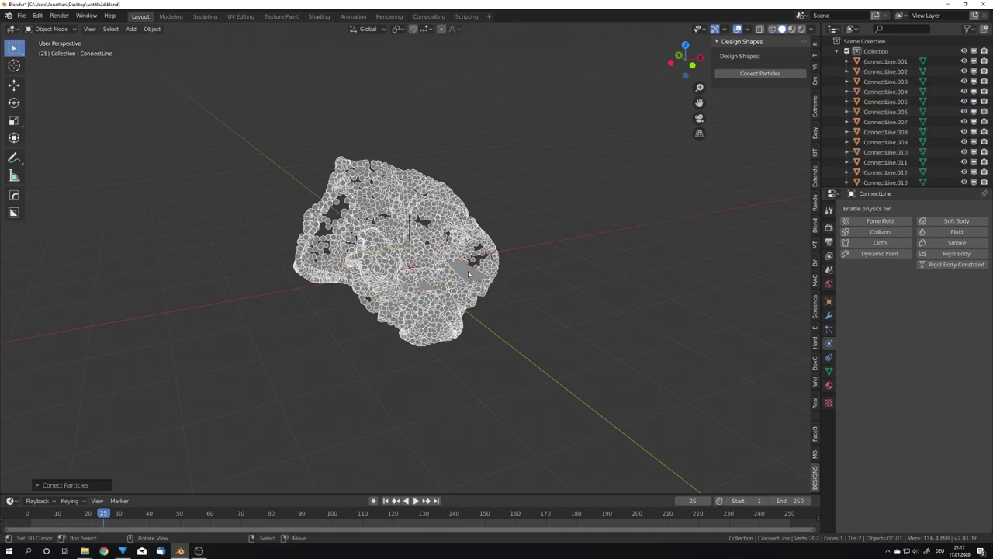
middle_drag(543, 256, 502, 297)
scroll(502, 296, up, 2)
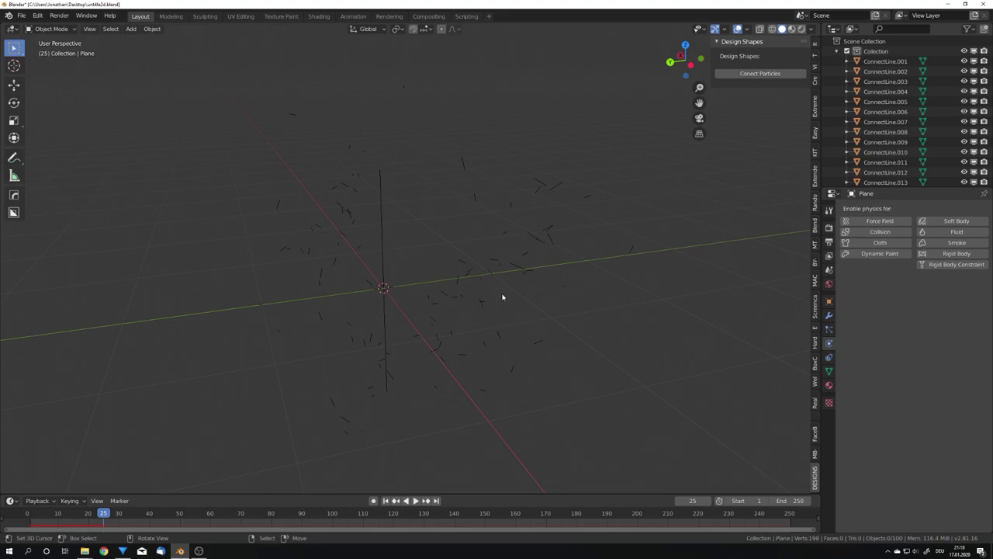
Step: Select all objects, delete them, and undo the deletion
scroll(514, 280, down, 4)
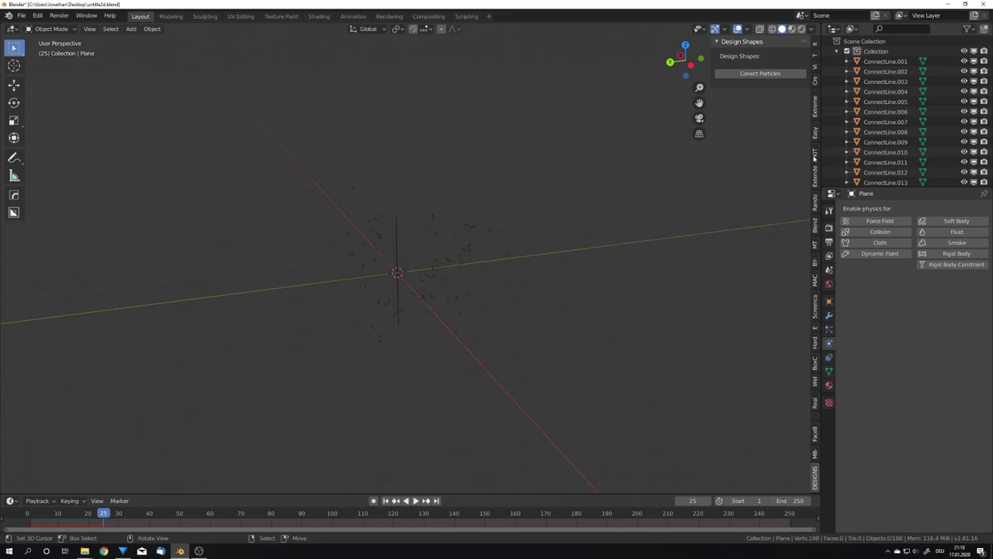
scroll(916, 108, down, 5)
click(399, 239)
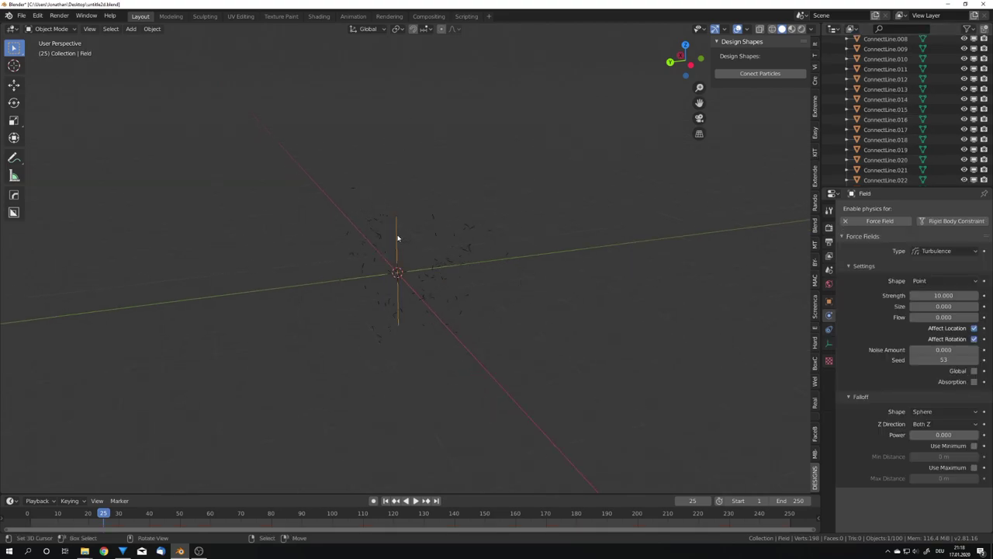
key(a)
click(458, 180)
click(458, 172)
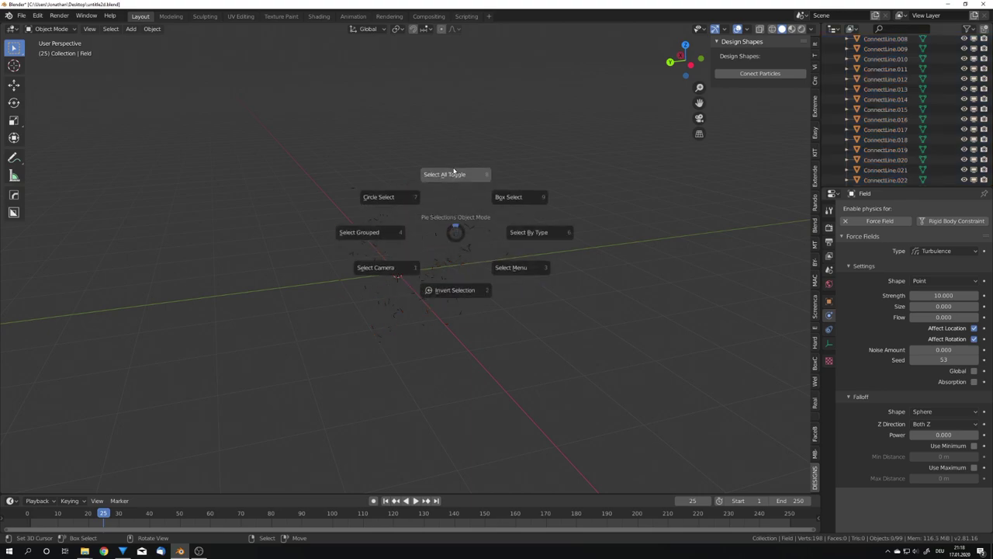
click(458, 172)
key(Delete)
key(ctrl+z)
key(ctrl+z)
key(ctrl+z)
key(ctrl+z)
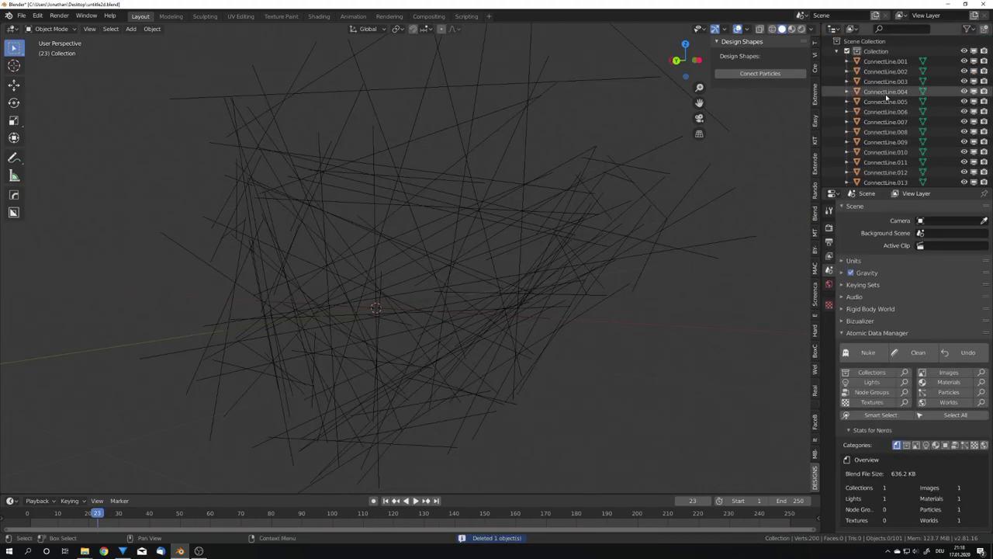
Step: Remove the Field force field and select ConnectLine.088 in the line cluster
drag(991, 46, 984, 220)
key(ctrl+z)
scroll(435, 279, down, 5)
middle_drag(434, 279, 449, 291)
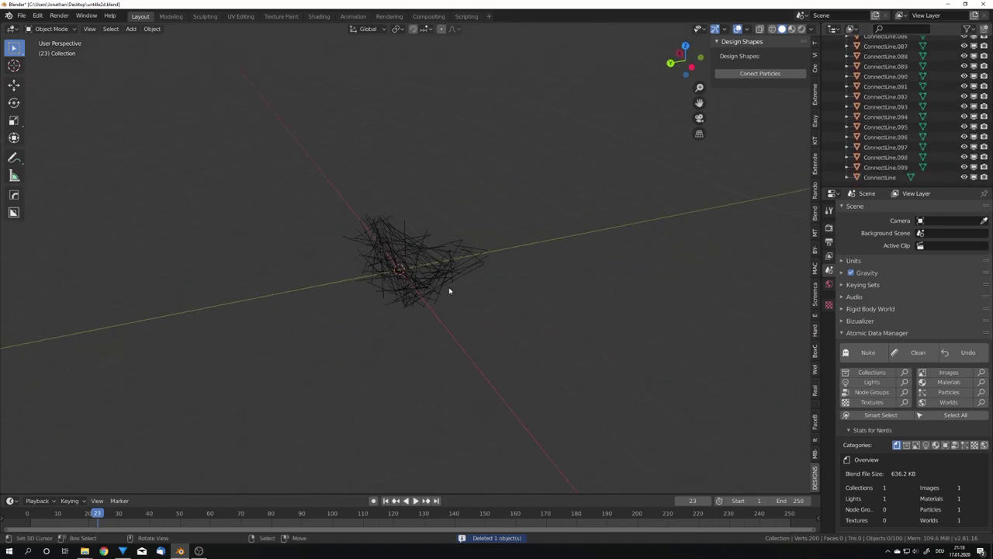
scroll(449, 291, up, 5)
click(366, 268)
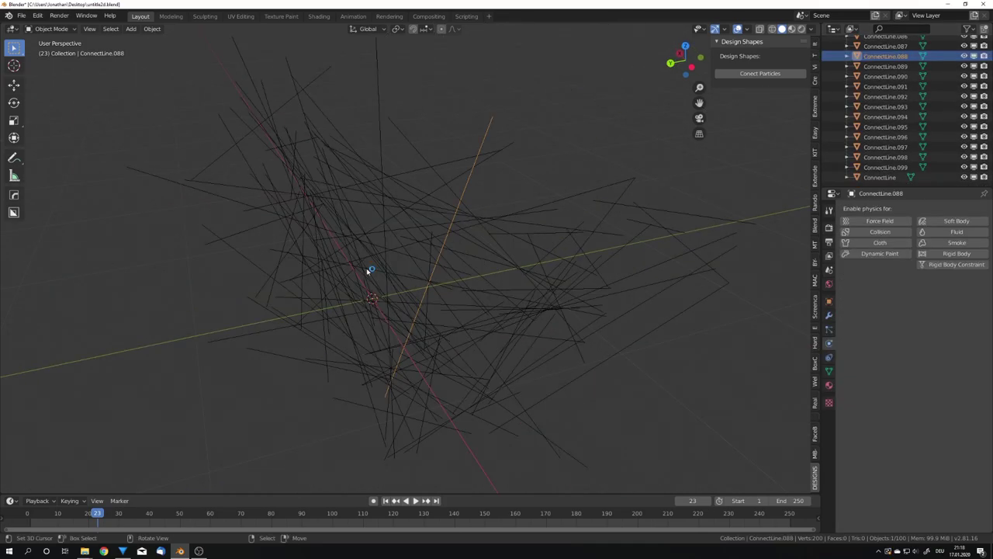
scroll(393, 276, down, 3)
middle_drag(393, 276, 409, 282)
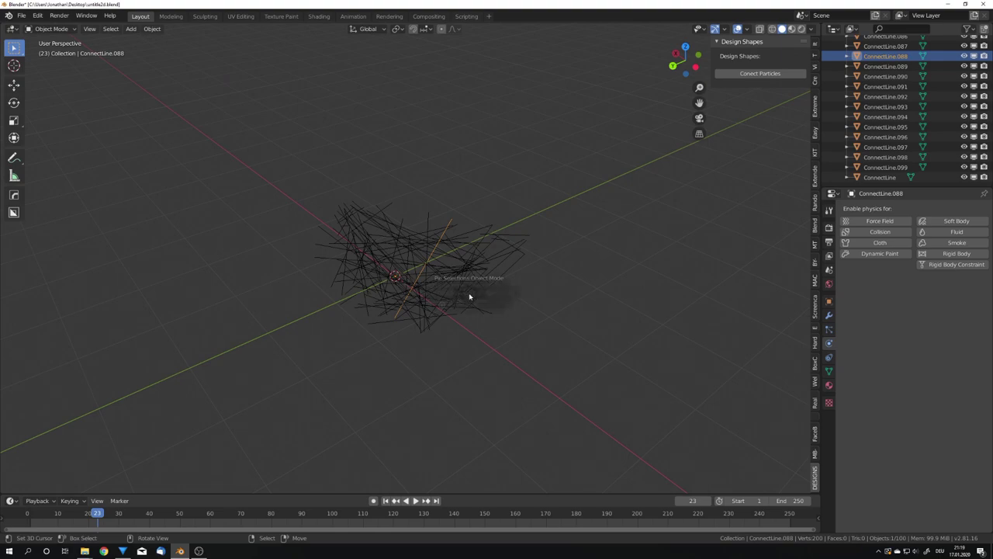
Step: Select all connect lines and add a Skin modifier to the active one
click(469, 252)
key(a)
middle_drag(450, 273, 484, 253)
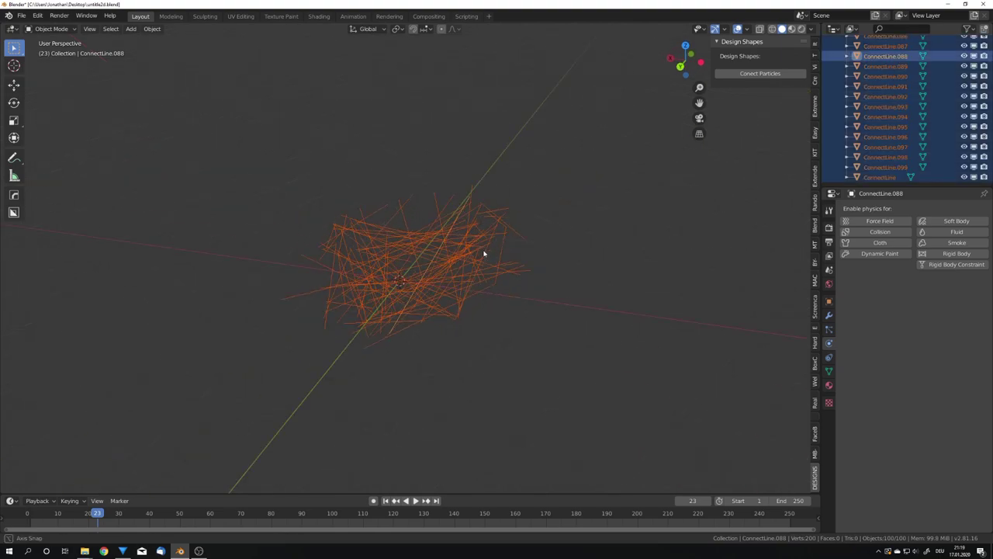
scroll(483, 253, up, 5)
click(829, 316)
click(864, 209)
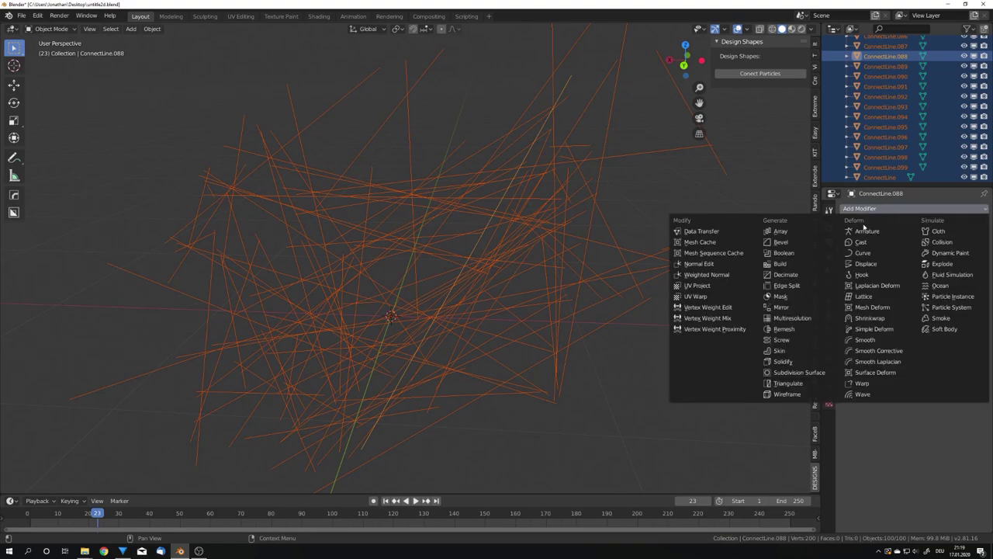
click(779, 350)
middle_drag(796, 353, 609, 323)
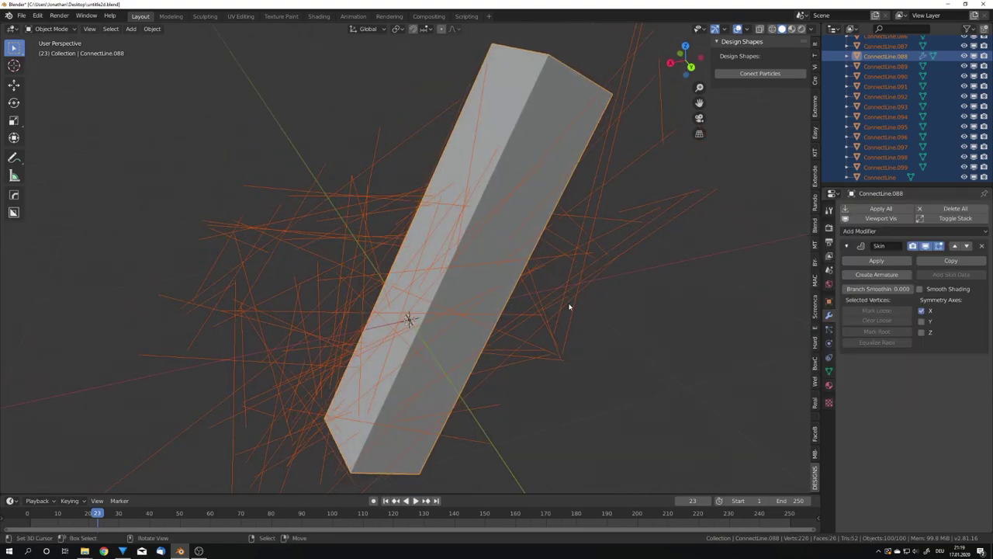
Step: Copy the Skin modifier to every selected line via Ctrl+L > Modifiers
key(ctrl+l)
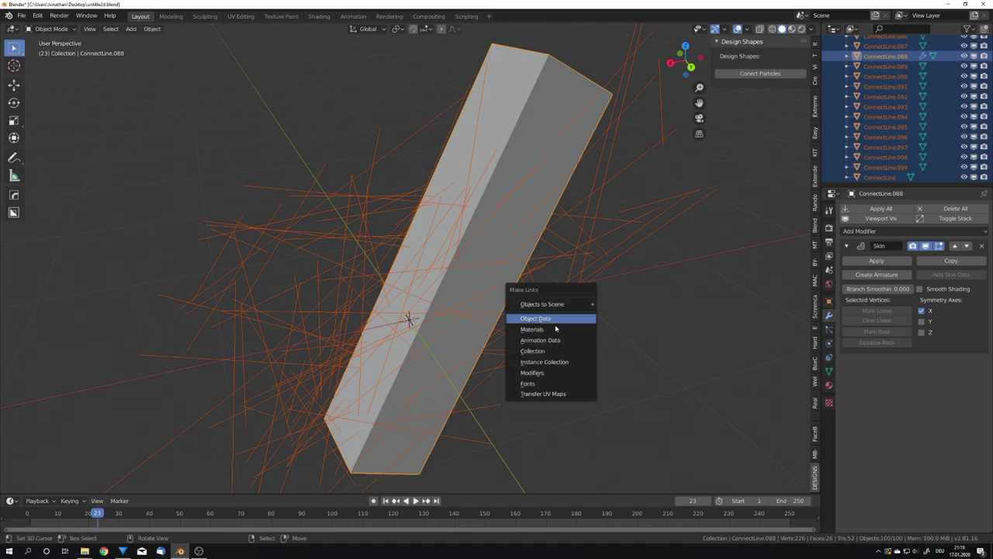
click(547, 373)
scroll(491, 309, down, 4)
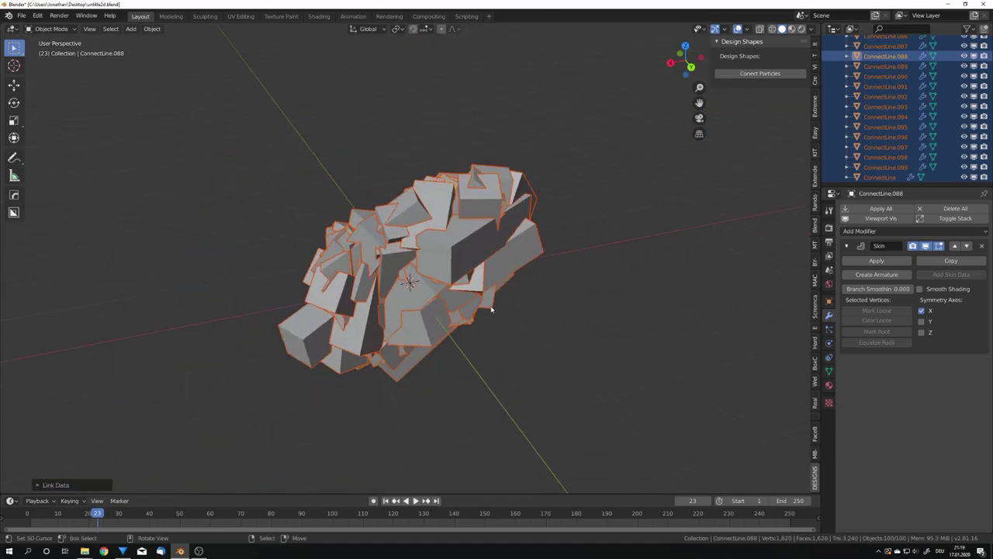
middle_drag(439, 267, 466, 265)
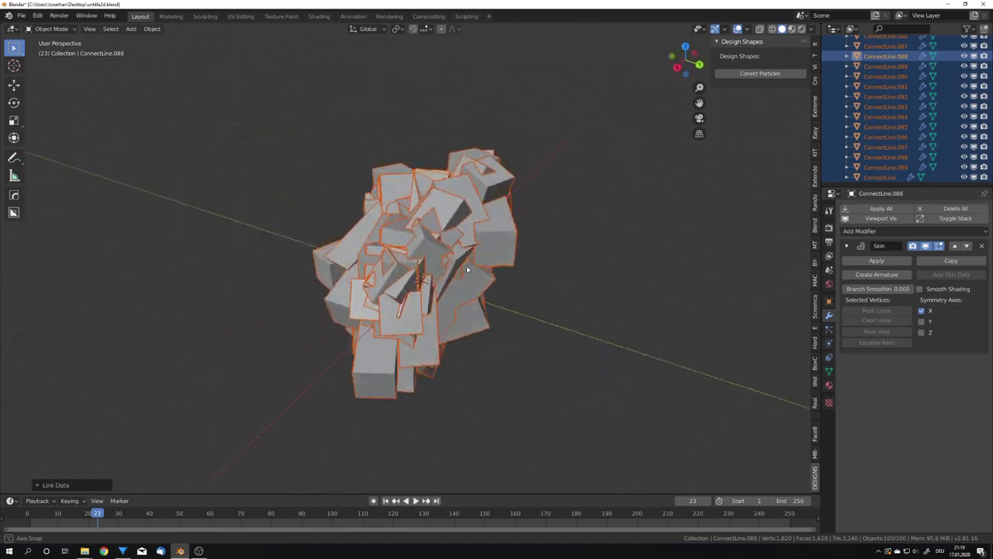
scroll(466, 267, up, 4)
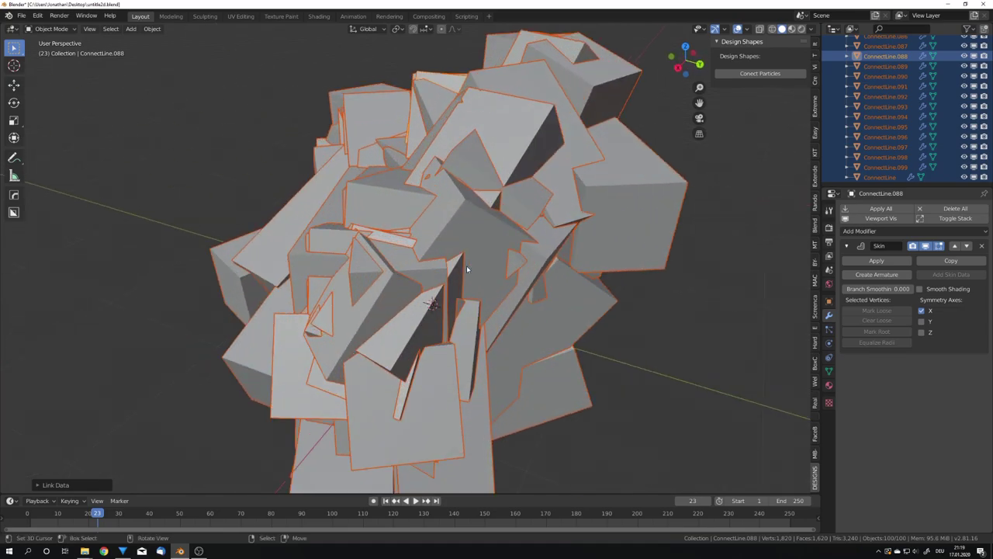
Step: In Edit Mode, shrink the skin radius twice with Ctrl+A, then return to Object Mode and deselect all
key(ctrl+Tab)
click(539, 270)
middle_drag(505, 276, 553, 284)
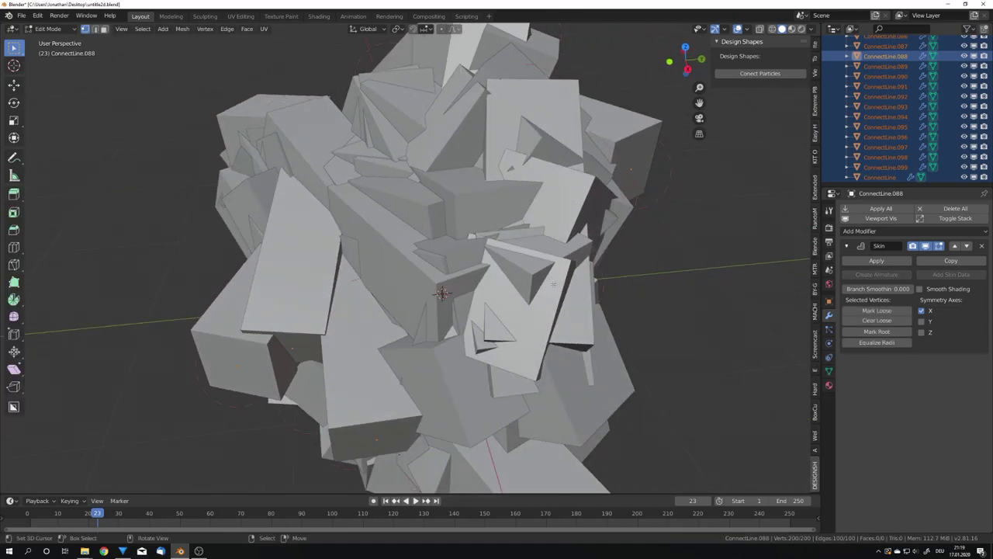
key(ctrl+a)
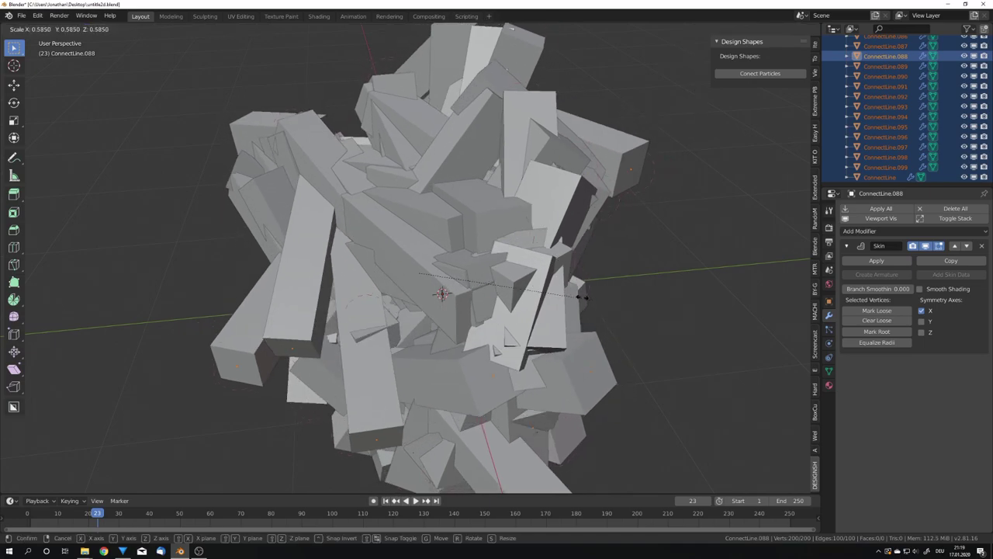
click(454, 268)
key(ctrl+a)
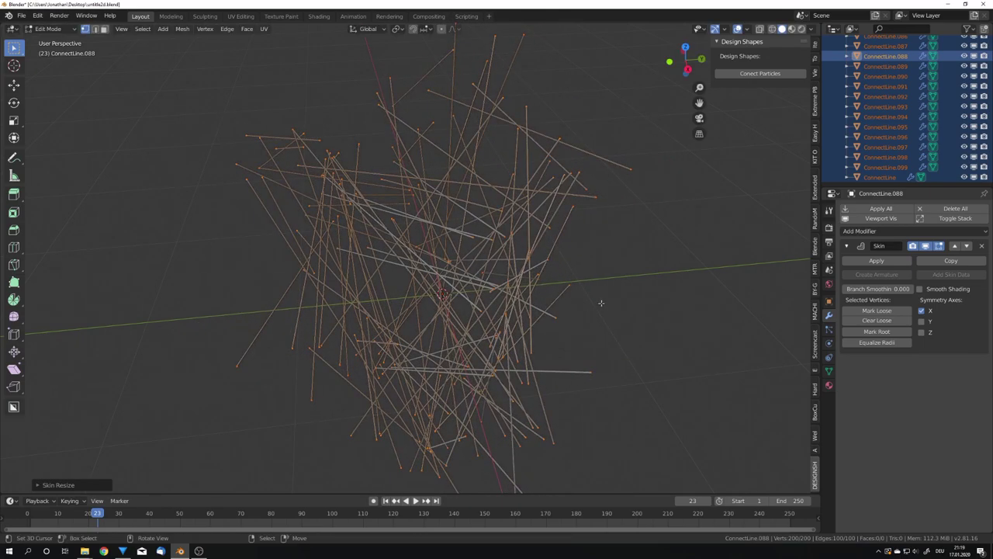
click(499, 289)
key(Tab)
key(alt+a)
mouse_move(488, 292)
middle_down()
mouse_move(564, 279)
mouse_move(474, 293)
middle_up()
scroll(474, 293, down, 5)
scroll(474, 293, up, 5)
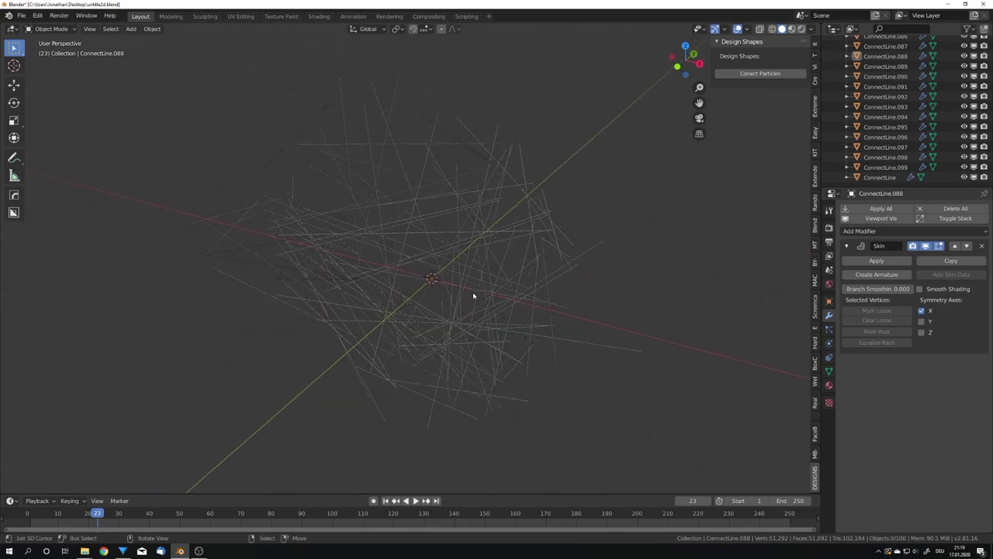
Step: Add a new plane to the scene beneath the line cluster
scroll(450, 282, down, 5)
scroll(443, 295, up, 5)
mouse_move(444, 295)
middle_down()
mouse_move(430, 290)
mouse_move(443, 304)
middle_up()
key(shift+a)
click(508, 252)
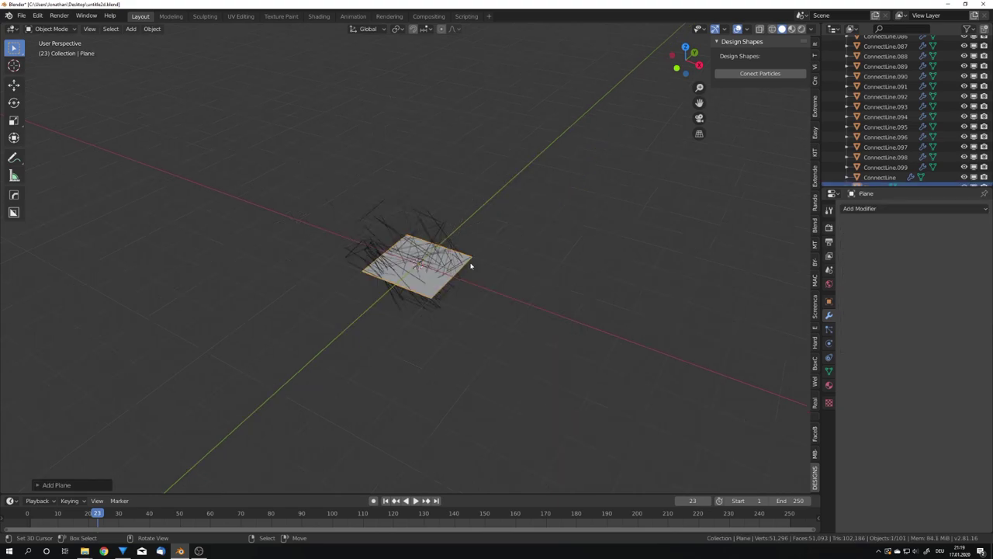
key(r)
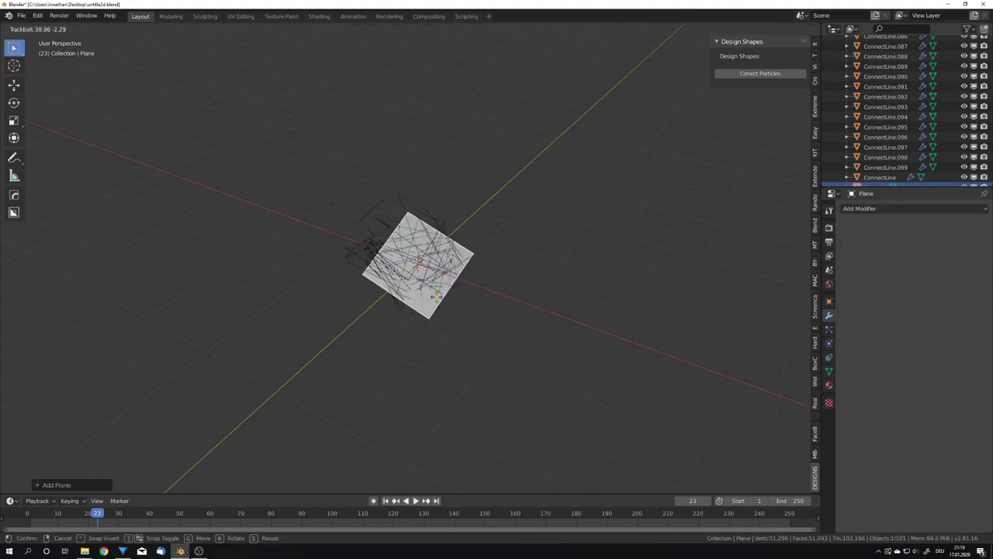
key(Escape)
Step: Scale the plane up greatly and move it vertically below the rods
key(s)
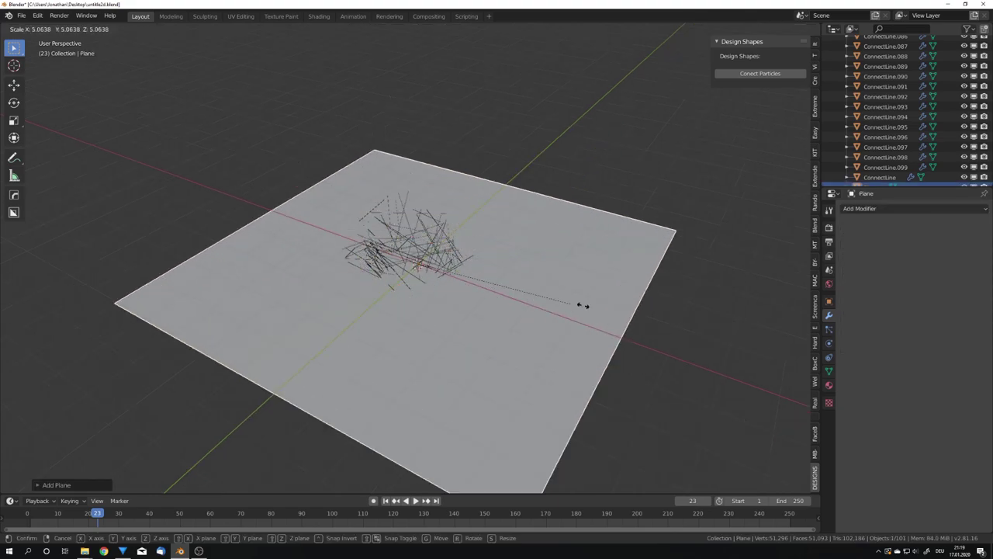
click(362, 293)
middle_drag(361, 293, 414, 269)
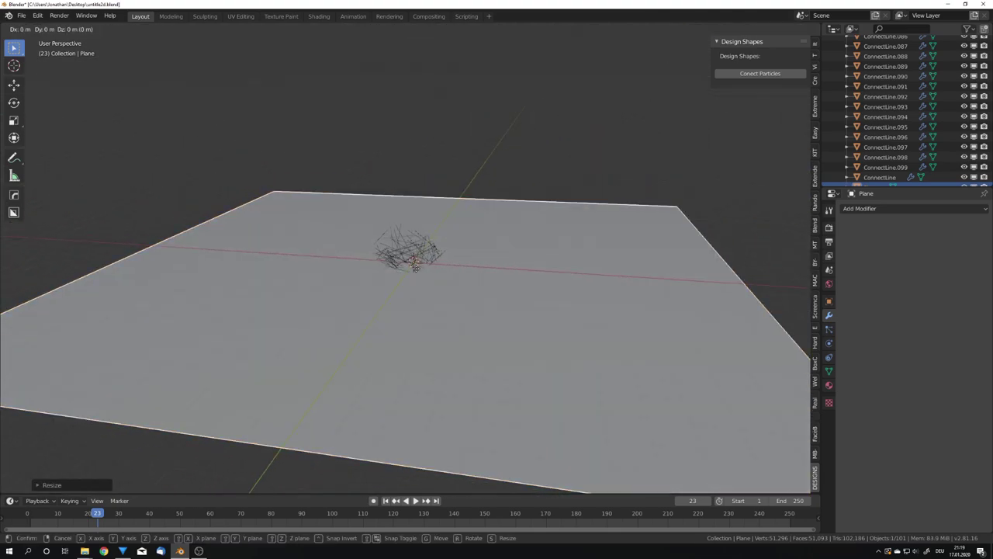
key(g)
key(z)
click(525, 323)
Step: Extrude the plane upward into a box and delete its top face
key(Tab)
scroll(526, 323, down, 5)
key(e)
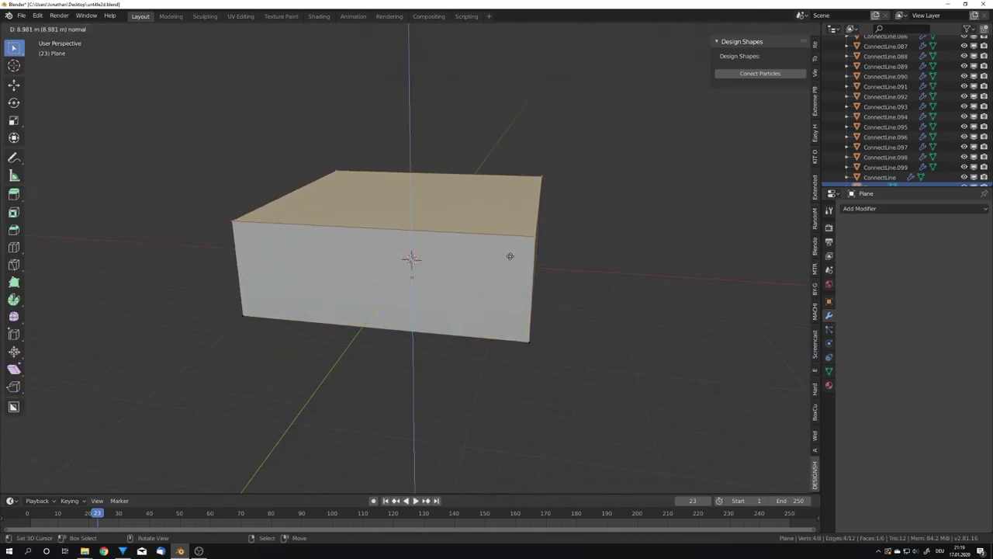
click(512, 256)
scroll(468, 239, up, 4)
key(x)
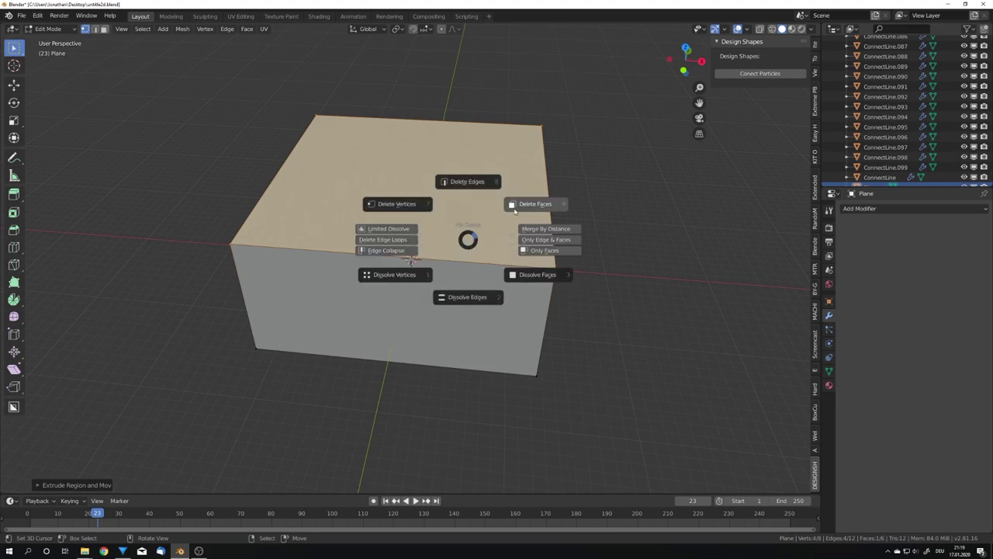
click(475, 235)
key(Tab)
middle_drag(428, 247, 455, 259)
Step: Add a level 5 Subdivision Surface to the box and lower it vertically
key(ctrl+5)
scroll(455, 259, up, 8)
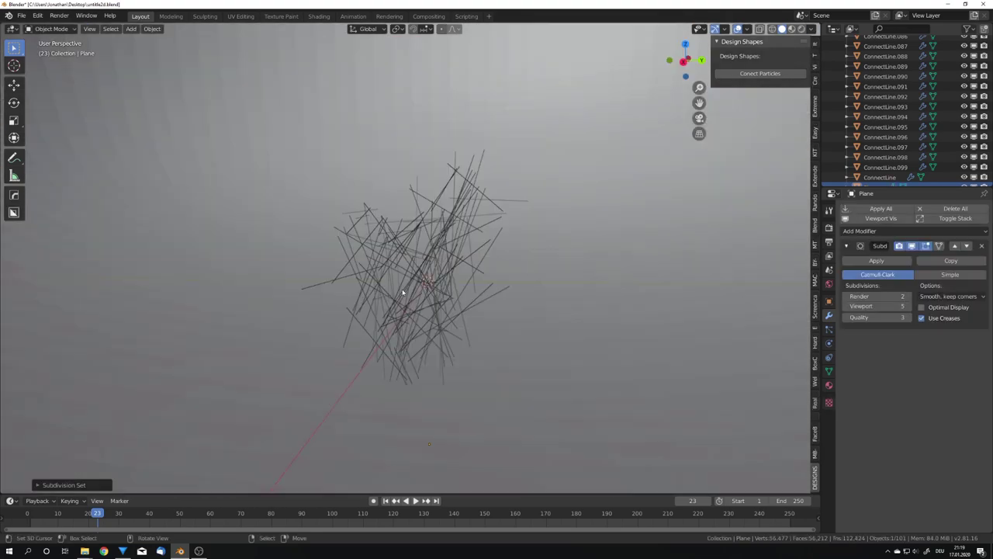
key(g)
key(z)
click(397, 324)
mouse_move(397, 325)
middle_down()
mouse_move(474, 327)
mouse_move(391, 315)
middle_up()
Step: Apply Shade Smooth to the curved backdrop
right_click(443, 321)
click(426, 321)
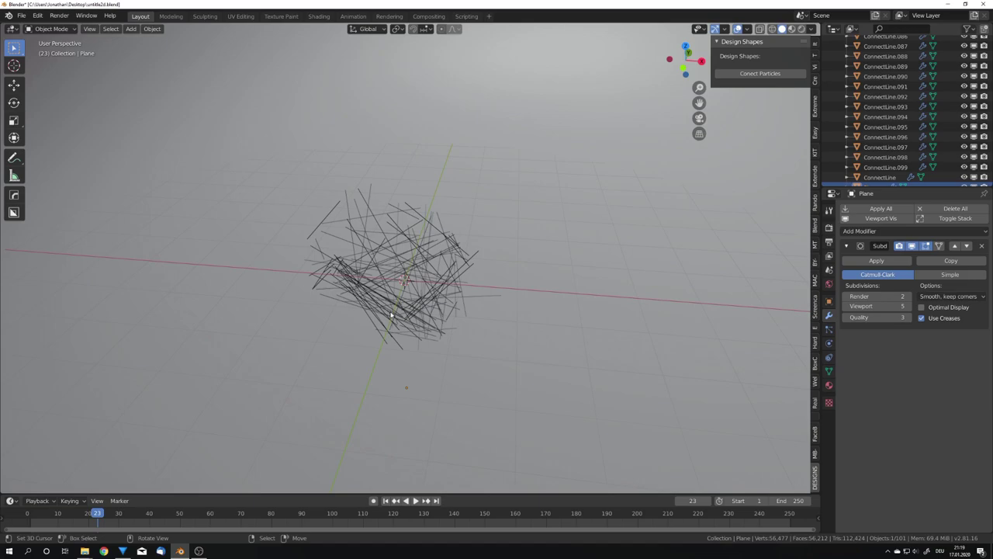
scroll(392, 316, up, 7)
scroll(395, 315, down, 6)
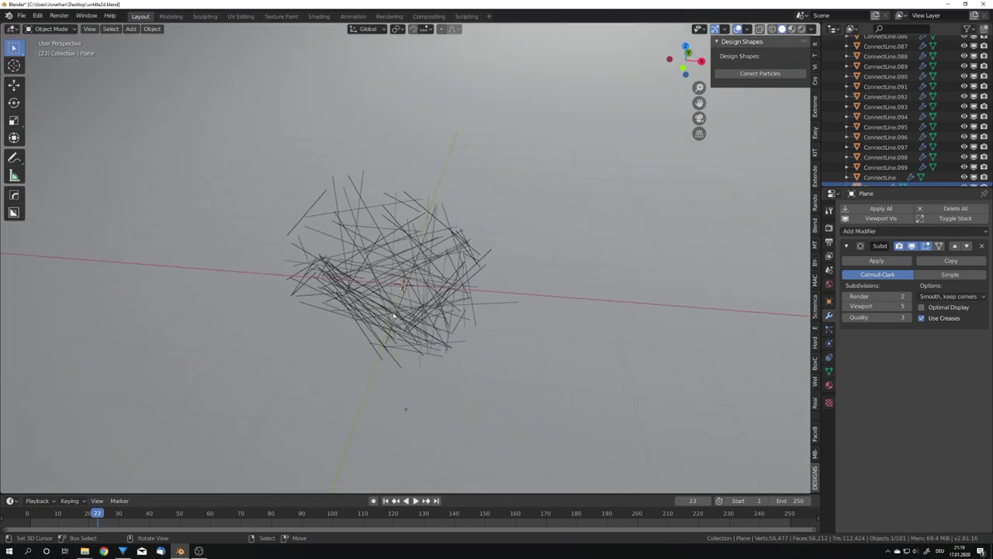